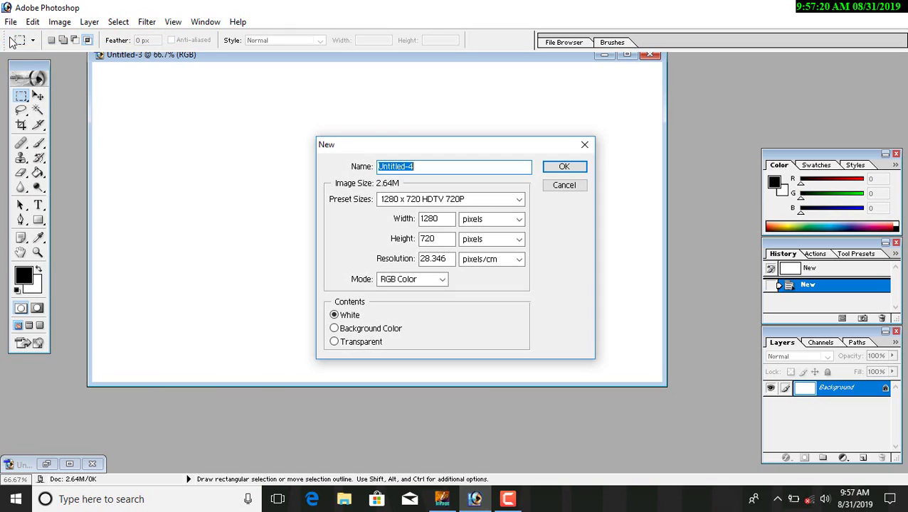
Create a new blank 1280 x 720 pixel RGB document with white contents
click(562, 168)
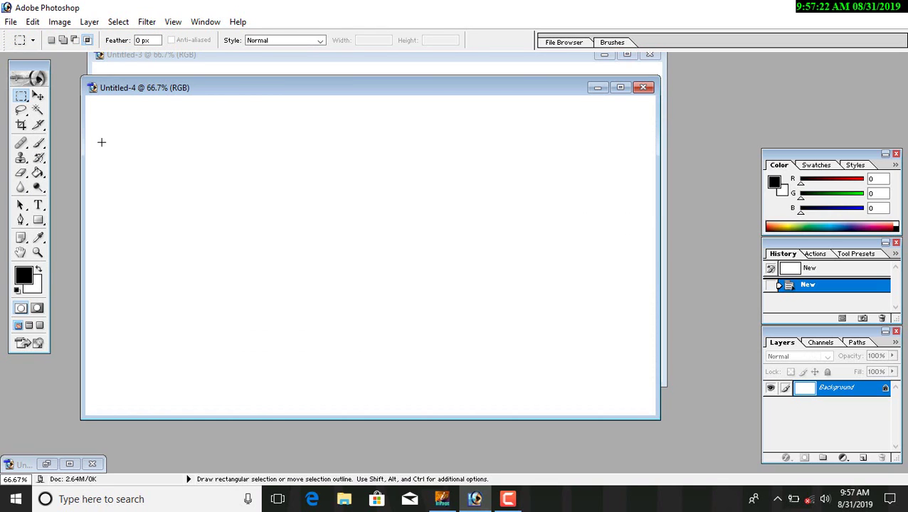
click(643, 88)
click(10, 22)
click(16, 34)
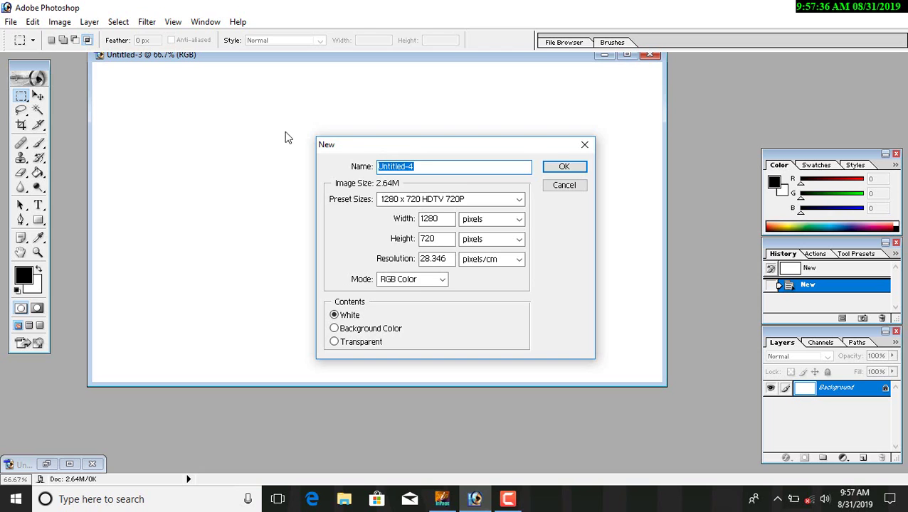
drag(404, 146, 231, 92)
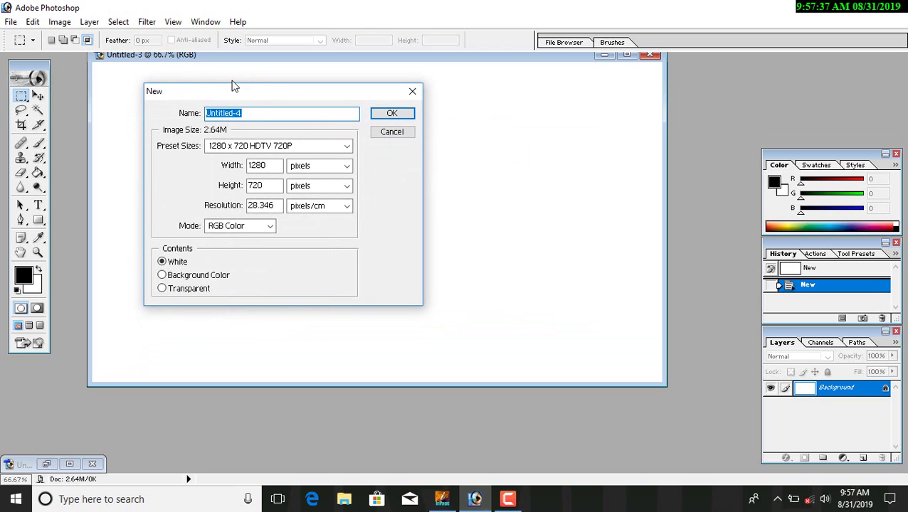
click(388, 115)
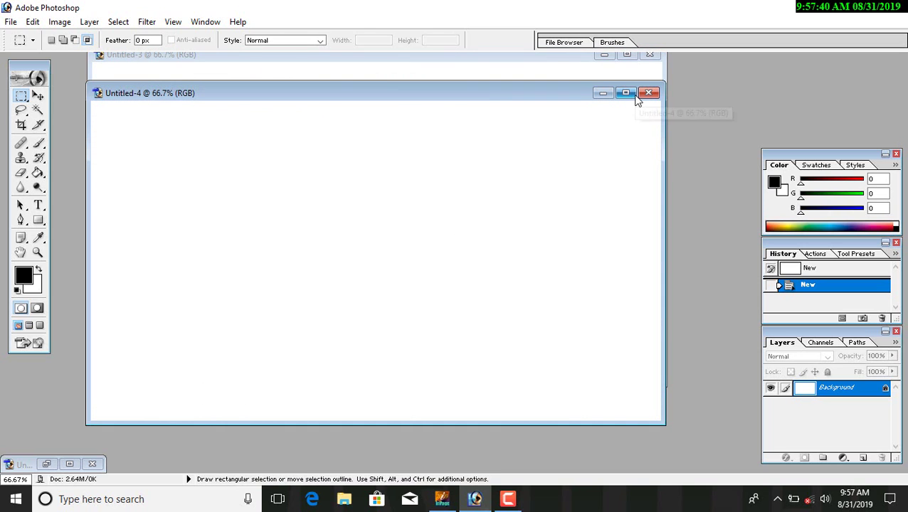
Open the photo _20190831_153922.JPG from the Desktop, copy it into the blank 1280 x 720 document and maximize that document
click(11, 21)
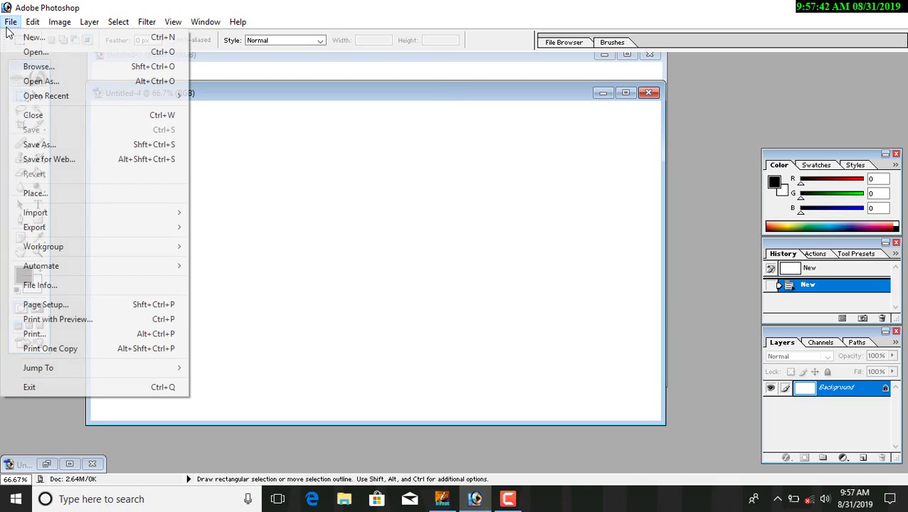
click(46, 52)
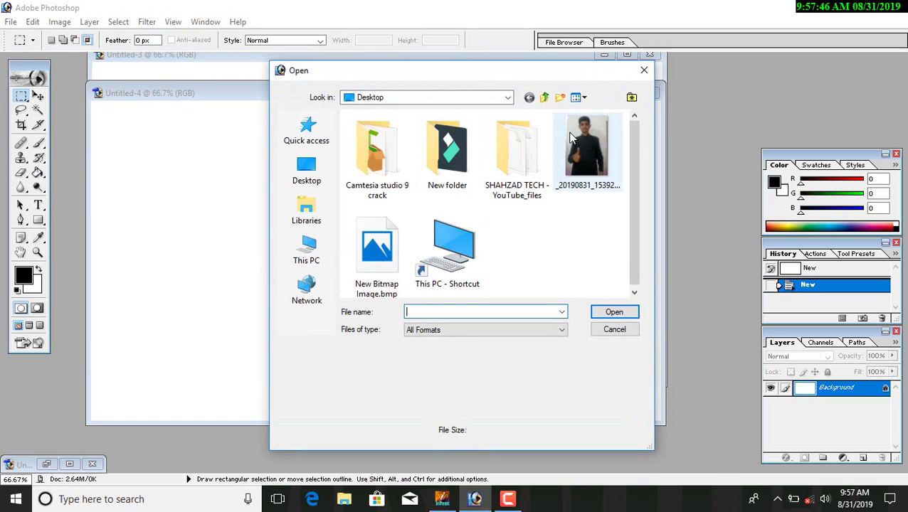
double_click(601, 150)
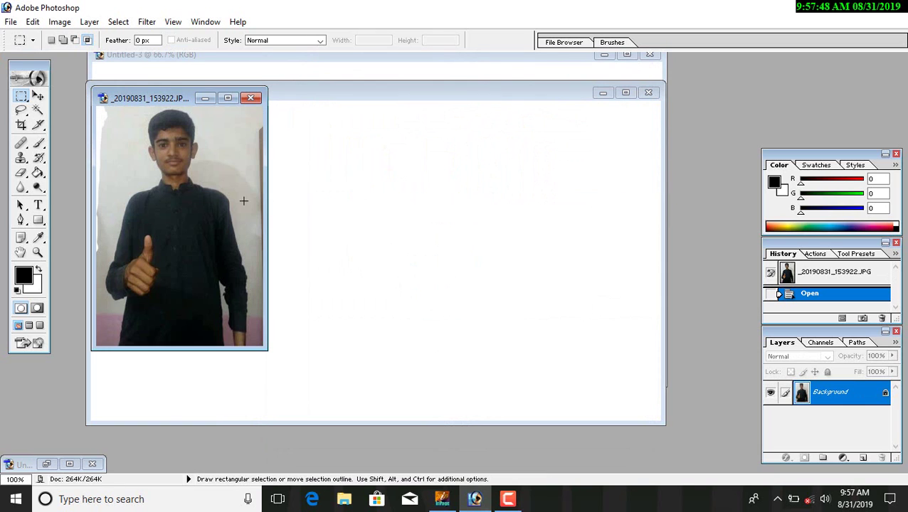
click(39, 96)
drag(178, 178, 438, 179)
click(625, 93)
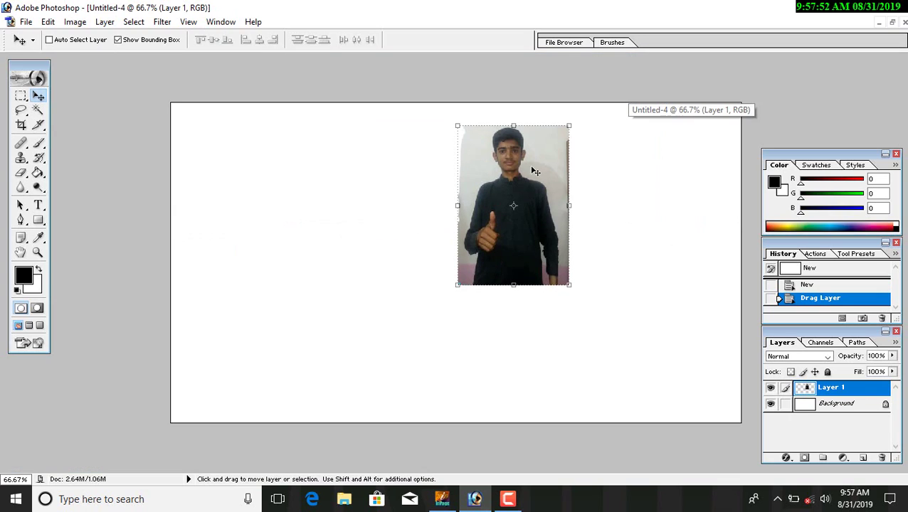
Scale the photo layer to about 255% width and 200% height so it fills the left half of the canvas
drag(456, 126, 178, 103)
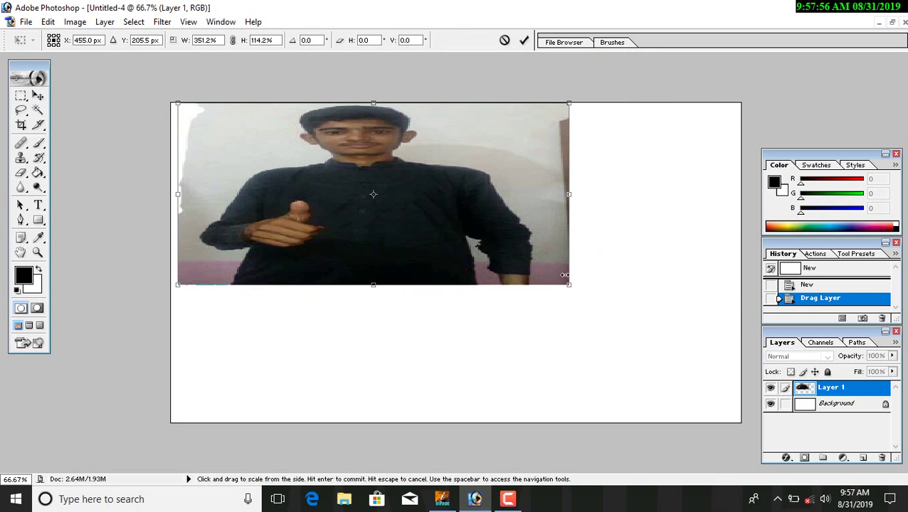
drag(569, 284, 505, 421)
drag(177, 263, 171, 263)
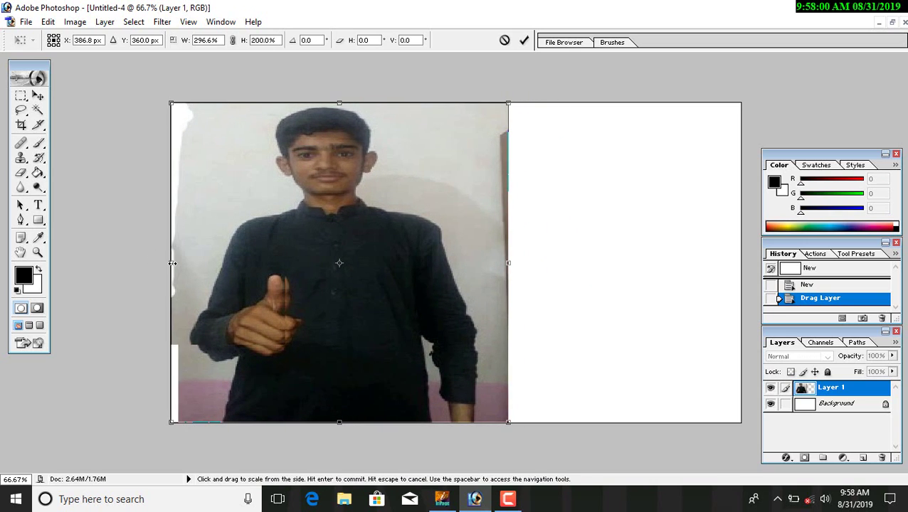
drag(507, 263, 473, 263)
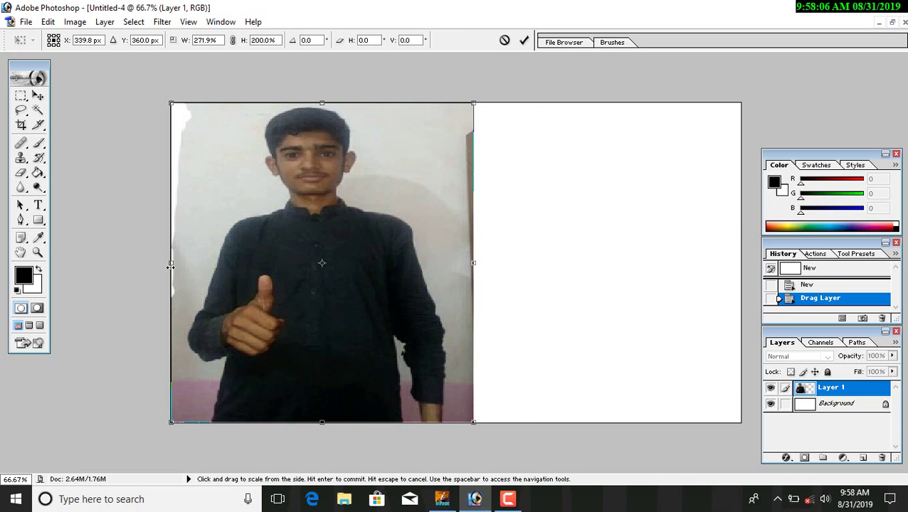
mouse_move(170, 266)
mouse_down()
mouse_move(745, 291)
mouse_move(160, 278)
mouse_move(171, 278)
mouse_up()
drag(477, 263, 458, 263)
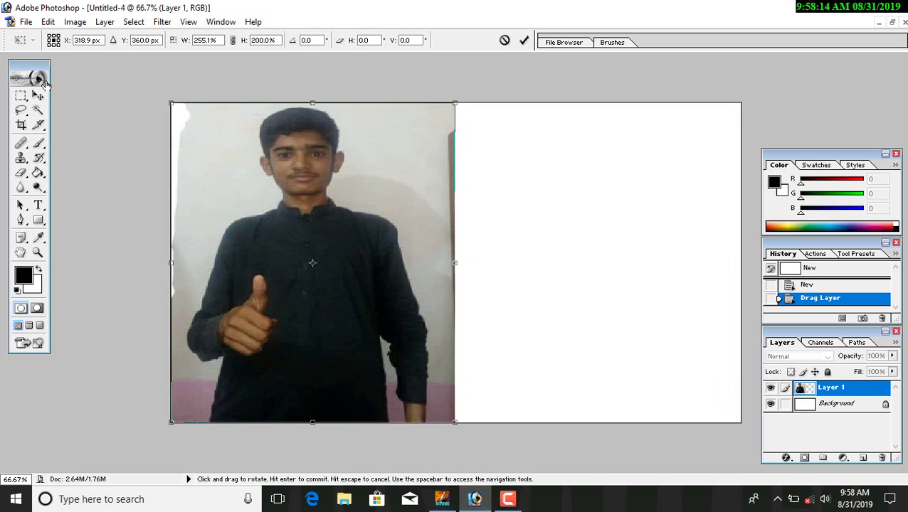
Erase the photo's right edge along its full height with the History Brush at 88 px and 100% opacity
click(39, 160)
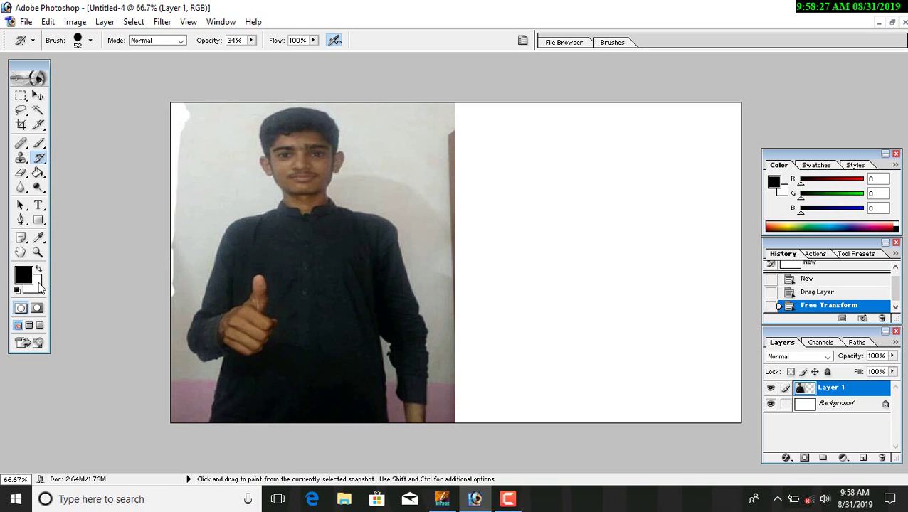
drag(456, 123, 451, 121)
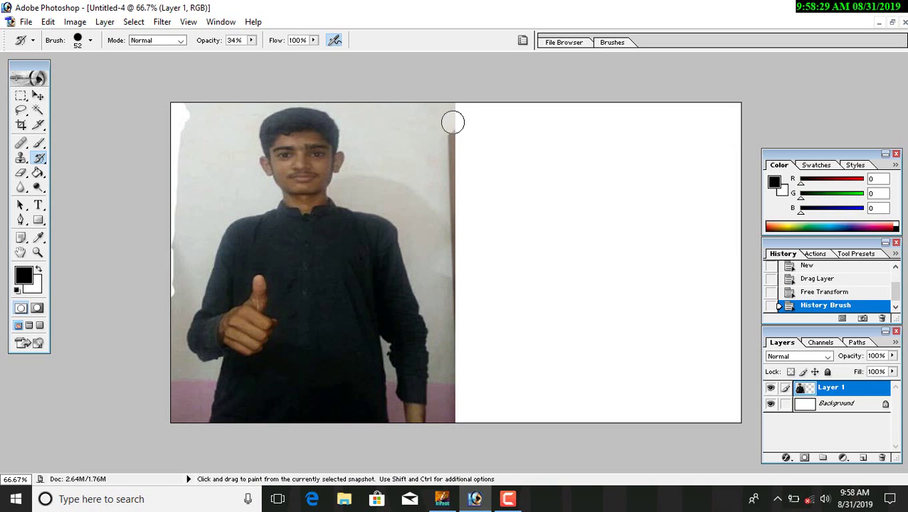
click(91, 41)
drag(84, 78, 75, 80)
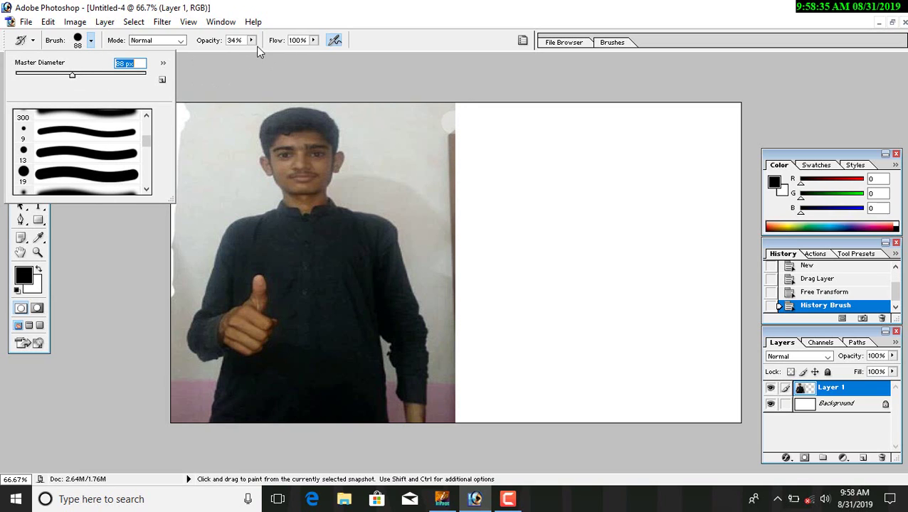
click(251, 40)
drag(251, 52, 296, 58)
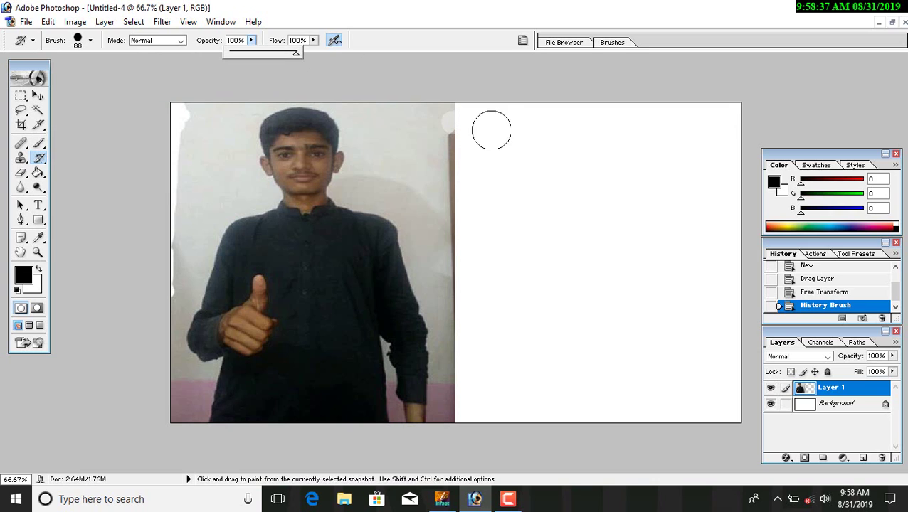
mouse_move(457, 114)
mouse_down()
mouse_move(457, 122)
mouse_move(444, 157)
mouse_move(448, 148)
mouse_move(449, 171)
mouse_move(456, 167)
mouse_move(447, 247)
mouse_move(455, 287)
mouse_move(461, 266)
mouse_move(460, 403)
mouse_up()
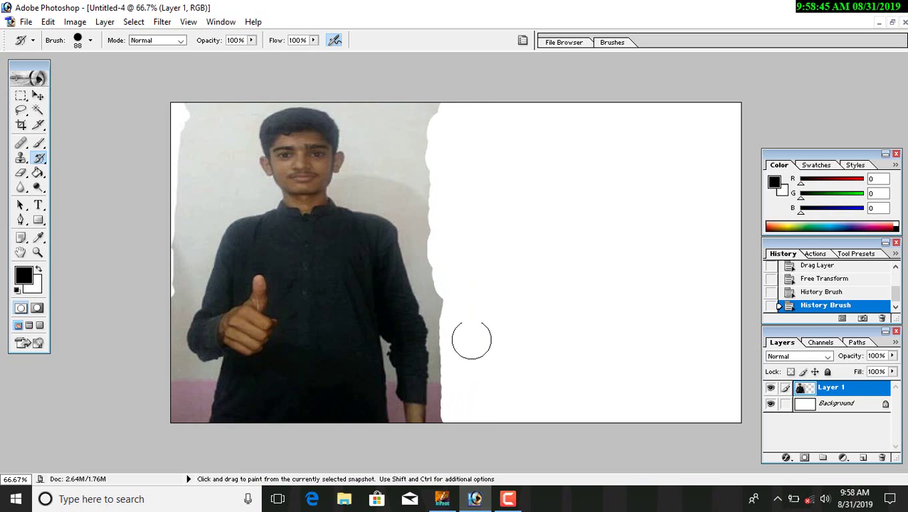
mouse_move(458, 271)
mouse_down()
mouse_move(454, 310)
mouse_move(448, 114)
mouse_move(434, 114)
mouse_up()
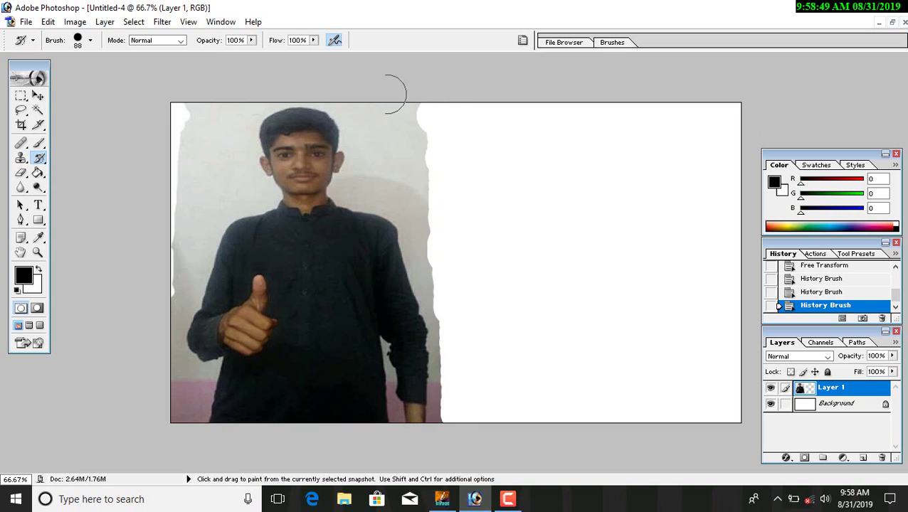
Fade the wall on both sides of the person with the History Brush at 41% opacity
mouse_move(251, 40)
mouse_down()
mouse_move(249, 53)
mouse_move(212, 54)
mouse_up()
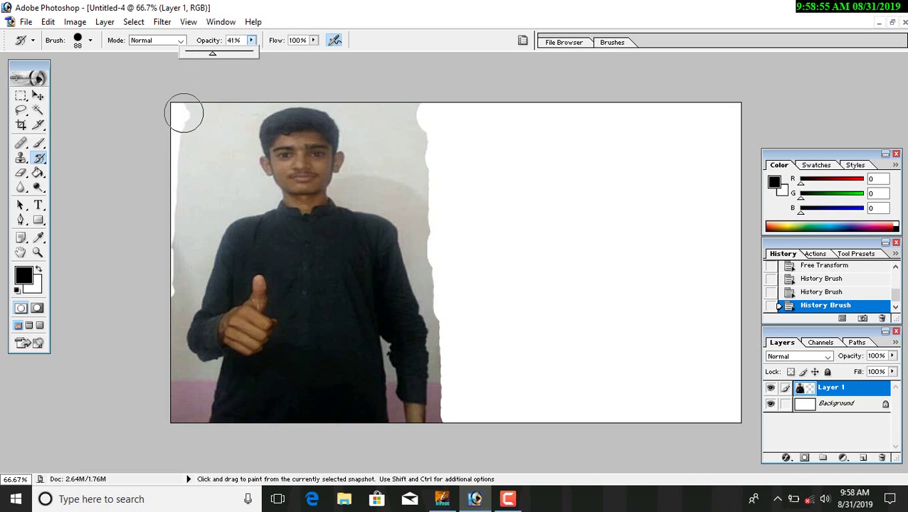
mouse_move(184, 113)
mouse_down()
mouse_move(193, 115)
mouse_move(180, 148)
mouse_move(189, 211)
mouse_move(174, 403)
mouse_up()
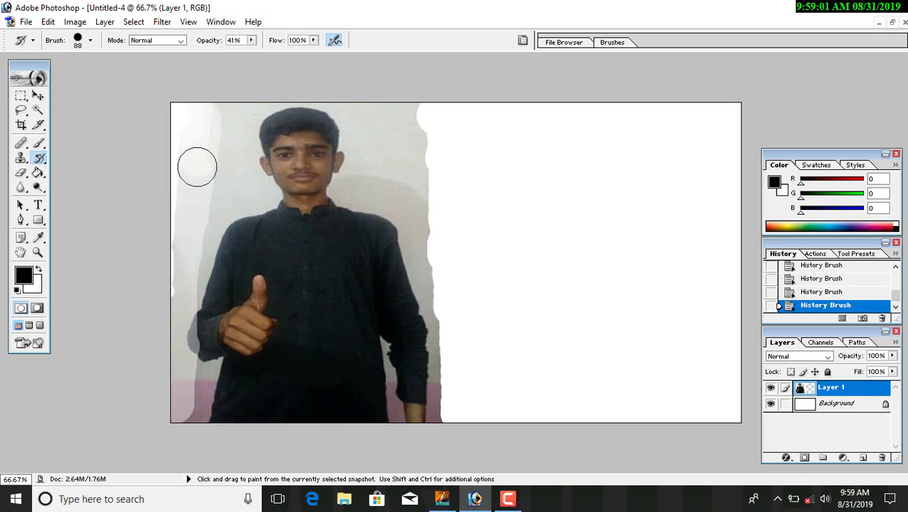
mouse_move(197, 167)
mouse_down()
mouse_move(220, 116)
mouse_move(287, 99)
mouse_move(194, 105)
mouse_move(179, 139)
mouse_move(184, 110)
mouse_move(186, 153)
mouse_move(192, 122)
mouse_move(182, 174)
mouse_move(201, 141)
mouse_move(200, 184)
mouse_move(208, 148)
mouse_move(195, 206)
mouse_move(195, 154)
mouse_move(182, 222)
mouse_move(218, 132)
mouse_move(208, 173)
mouse_move(220, 115)
mouse_move(210, 138)
mouse_move(215, 125)
mouse_move(216, 168)
mouse_move(180, 256)
mouse_move(215, 160)
mouse_move(205, 217)
mouse_move(207, 145)
mouse_move(191, 164)
mouse_move(195, 141)
mouse_up()
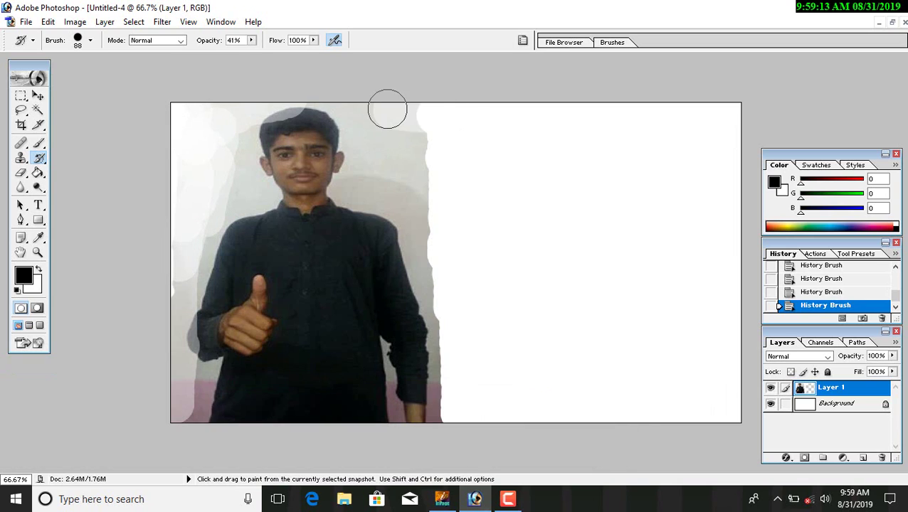
mouse_move(387, 108)
mouse_down()
mouse_move(413, 117)
mouse_move(363, 110)
mouse_move(410, 117)
mouse_move(415, 147)
mouse_move(402, 169)
mouse_move(428, 182)
mouse_move(429, 163)
mouse_move(427, 209)
mouse_move(416, 185)
mouse_move(408, 216)
mouse_move(397, 169)
mouse_move(426, 178)
mouse_move(406, 176)
mouse_move(439, 229)
mouse_move(433, 210)
mouse_move(424, 199)
mouse_move(454, 298)
mouse_up()
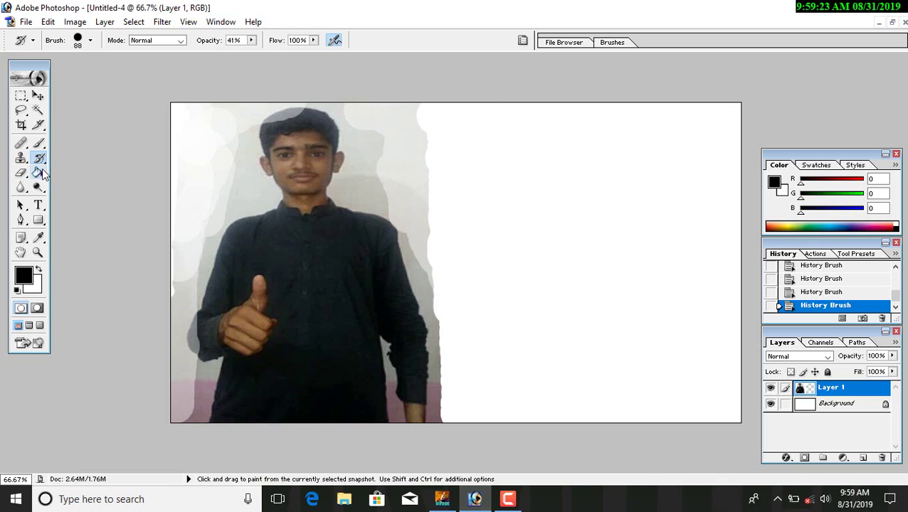
Add the text "How earn money on facebook" on two lines in the white area beside the photo, with "facebook" on the second line
click(38, 205)
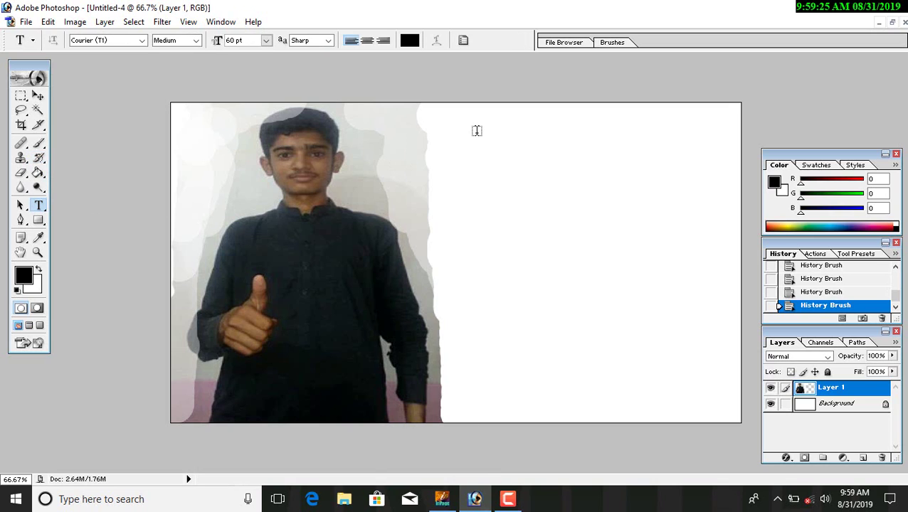
drag(465, 135, 639, 247)
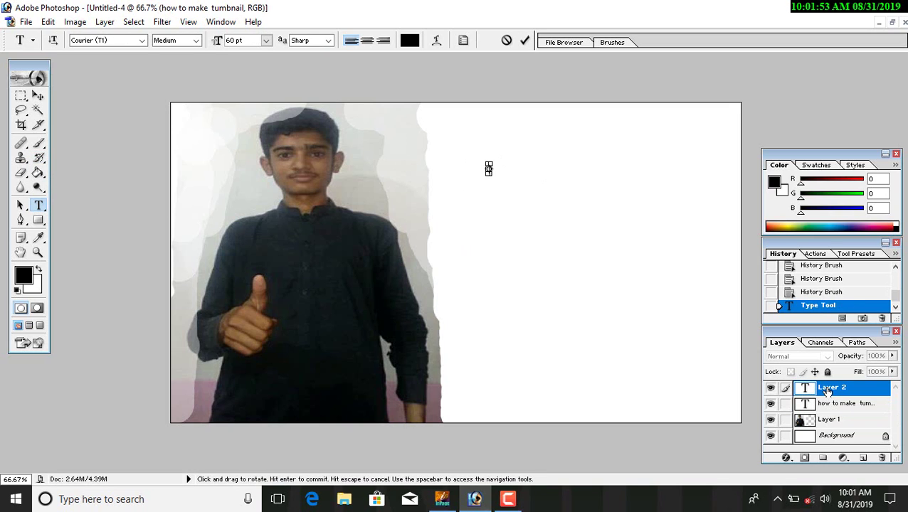
click(826, 391)
click(478, 168)
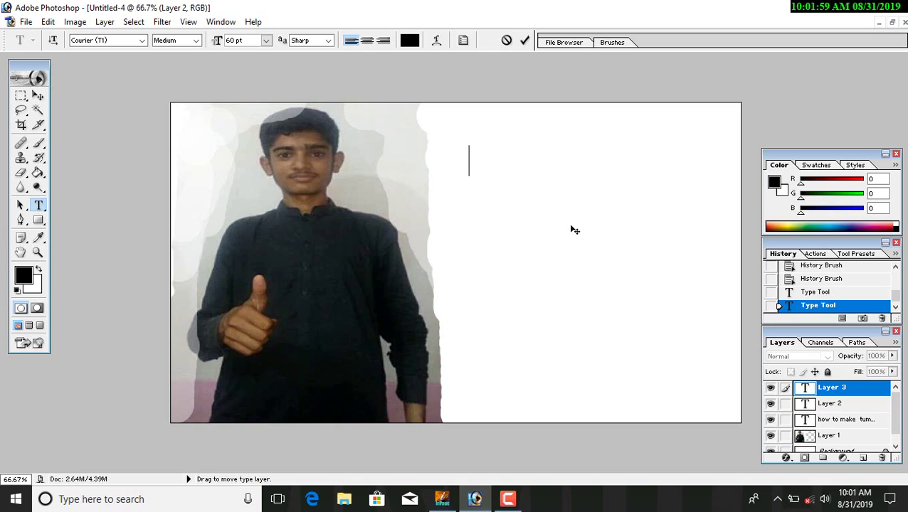
text(How)
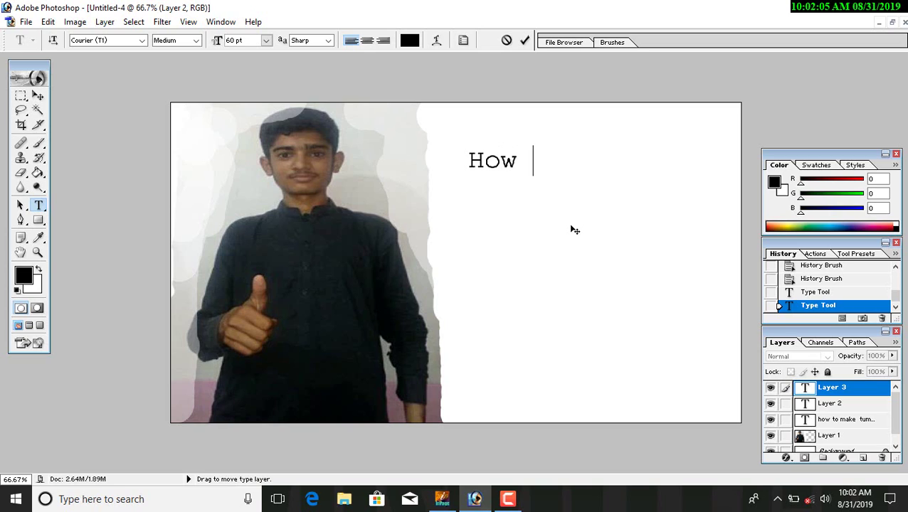
text(ea )
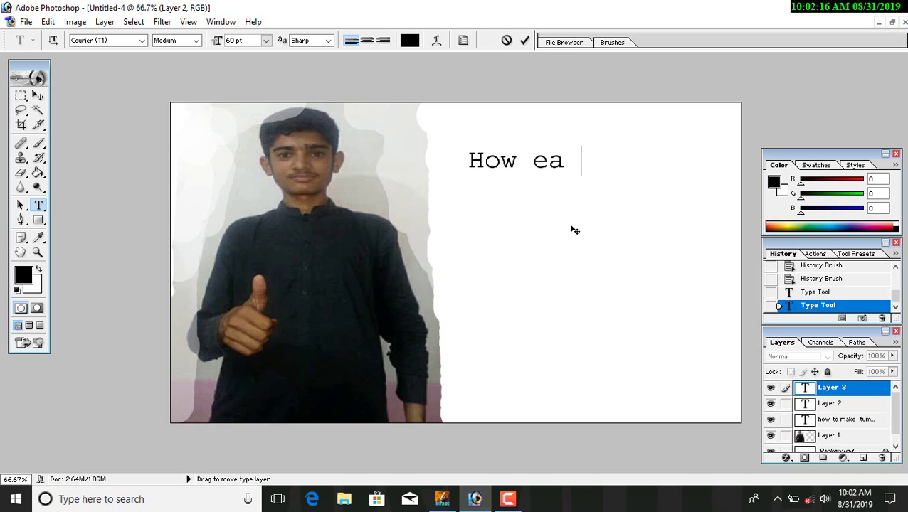
text(n money on)
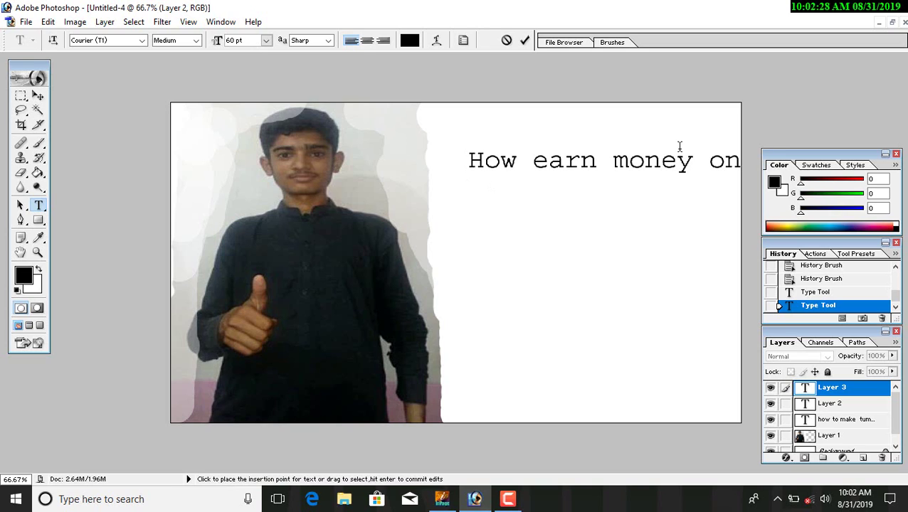
text(facebook)
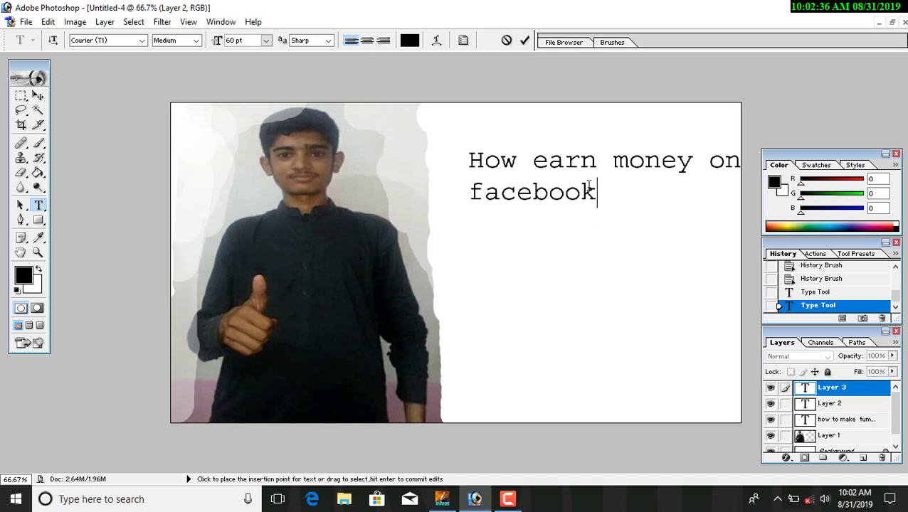
Color the word "facebook" pure red (FF0000)
drag(589, 183, 435, 197)
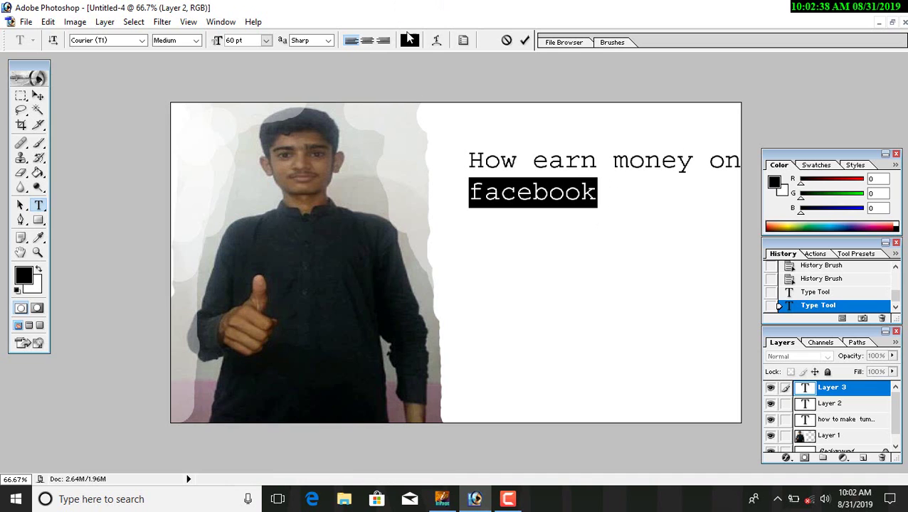
click(409, 41)
mouse_move(409, 174)
mouse_down()
mouse_move(457, 178)
mouse_move(448, 178)
mouse_move(488, 168)
mouse_up()
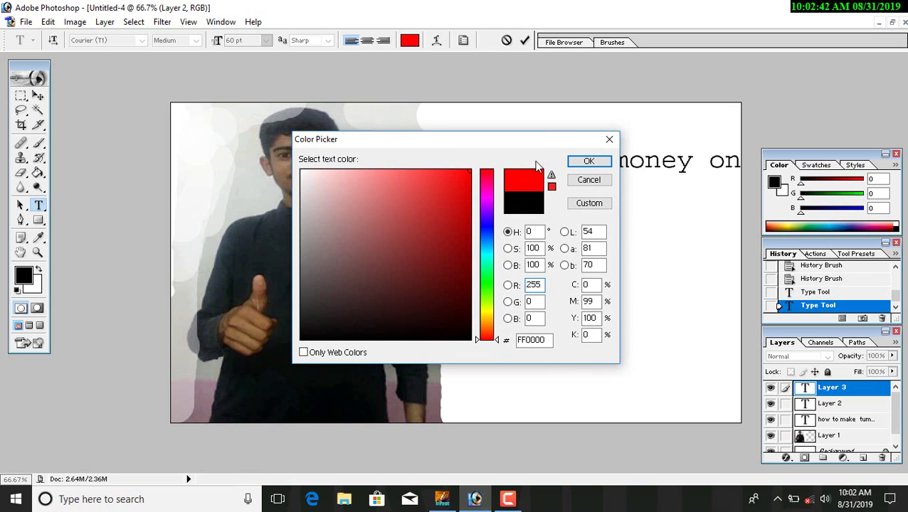
click(588, 161)
key(Right)
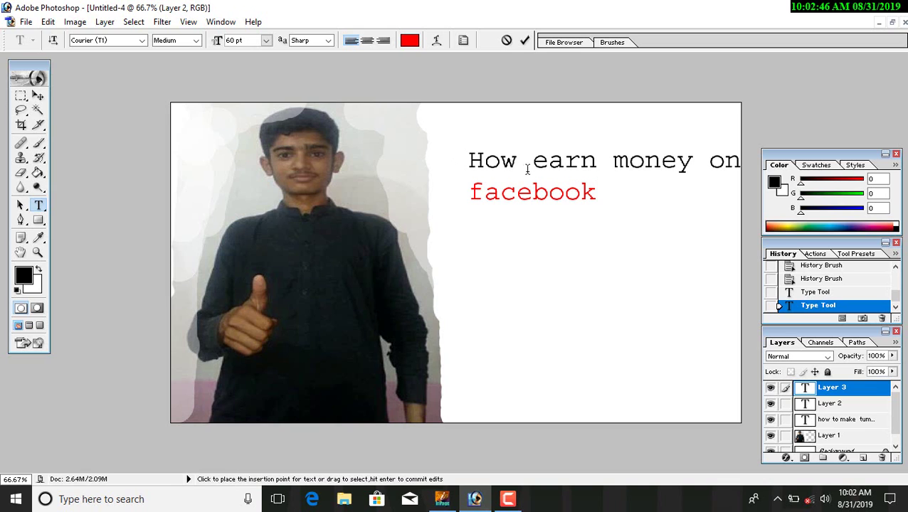
Color the word "earn" in the first text line bright red
drag(531, 161, 597, 161)
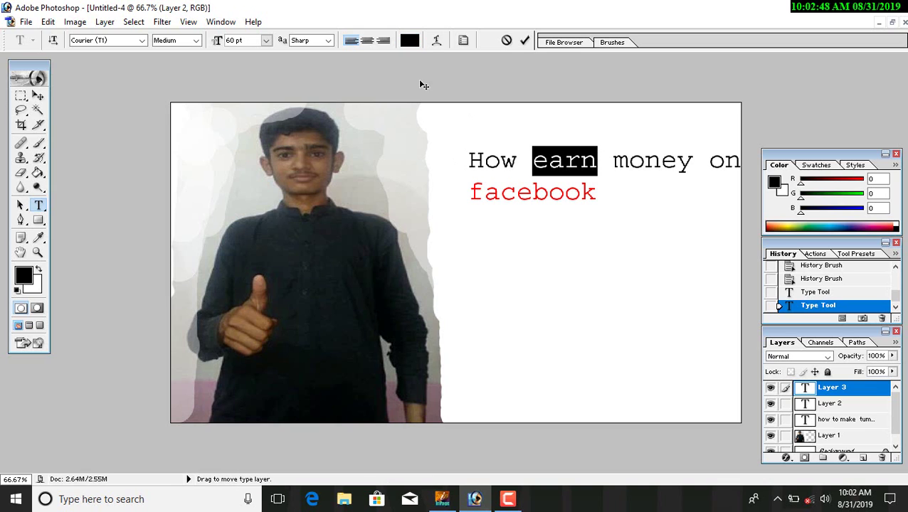
click(410, 41)
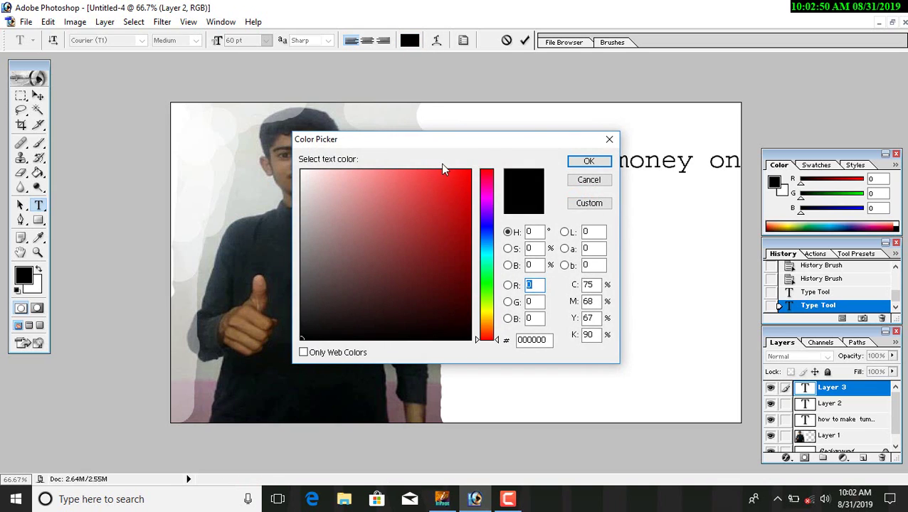
drag(448, 187, 466, 171)
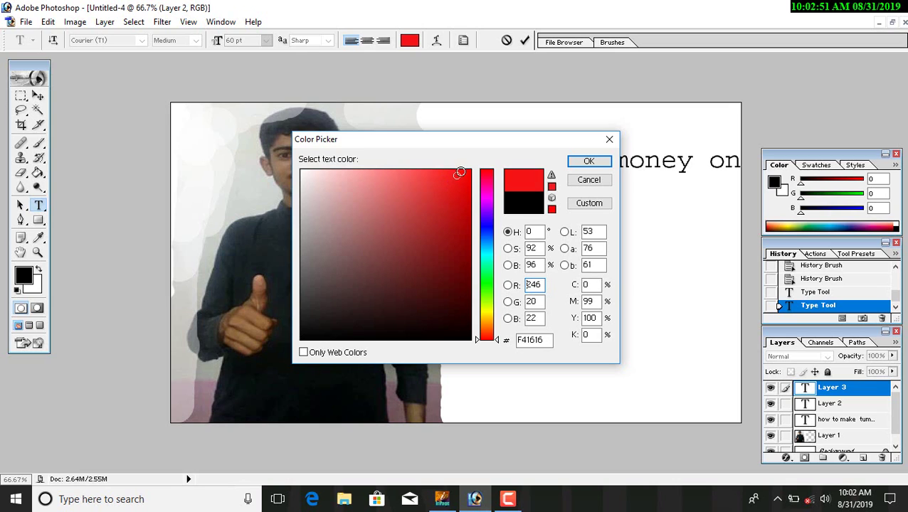
click(589, 162)
click(620, 207)
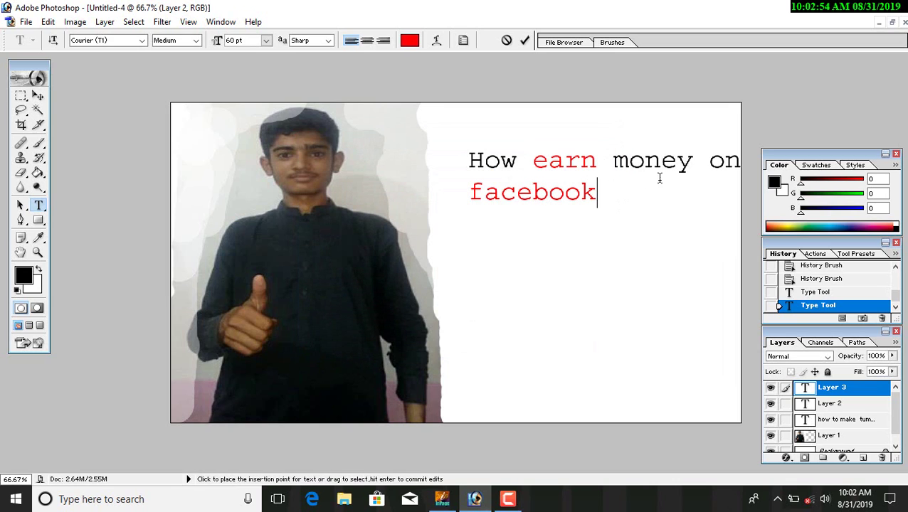